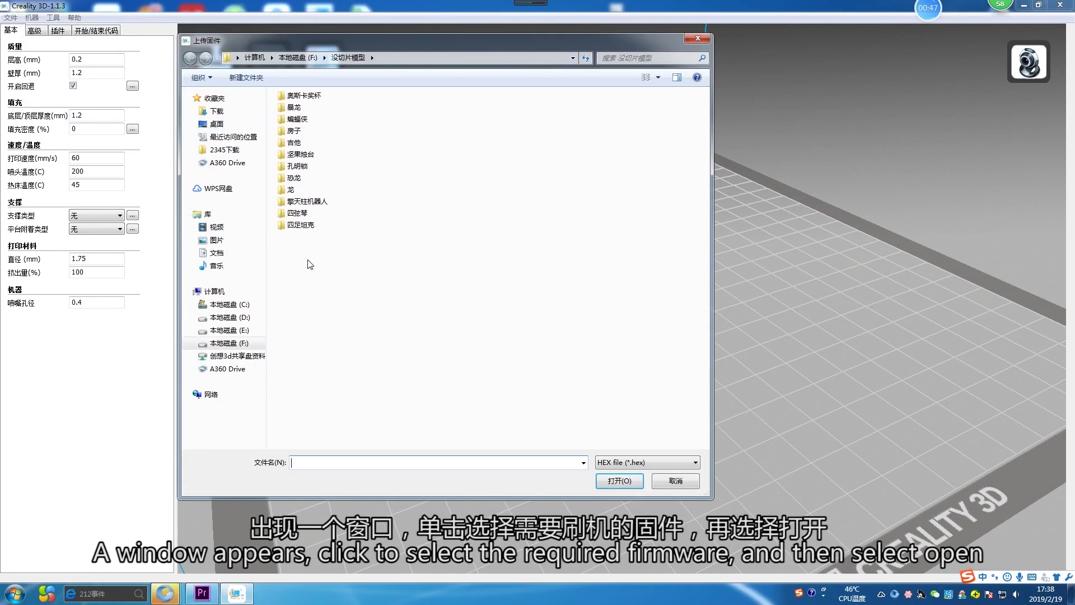
# Try to flash the firmware file CR-10sPro_1.30.0.hex from the desktop to the printer and dismiss the message.
pyautogui.click(235, 125)
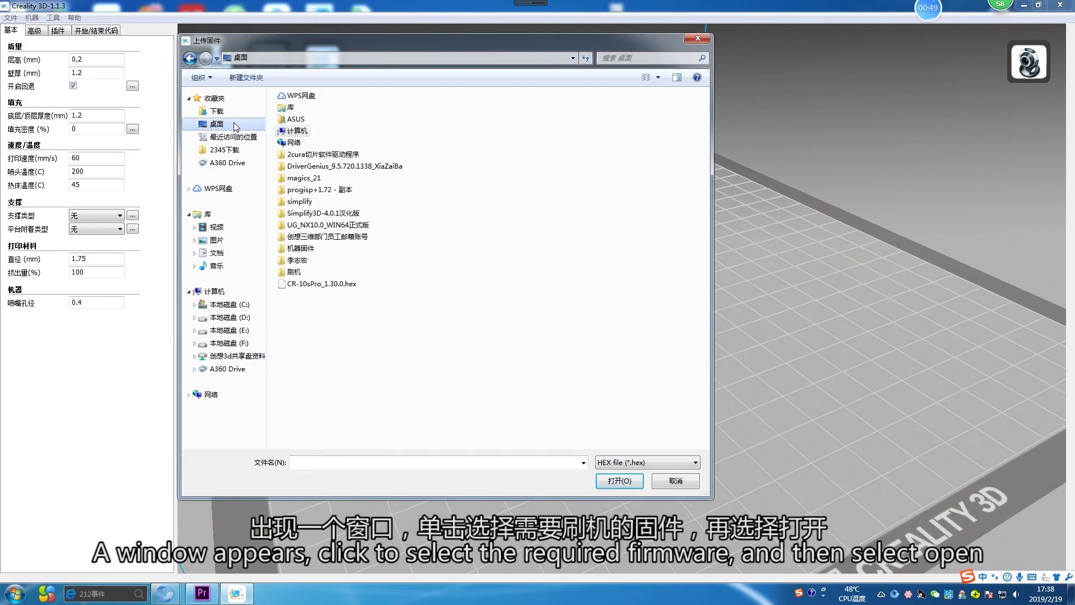
pyautogui.click(337, 286)
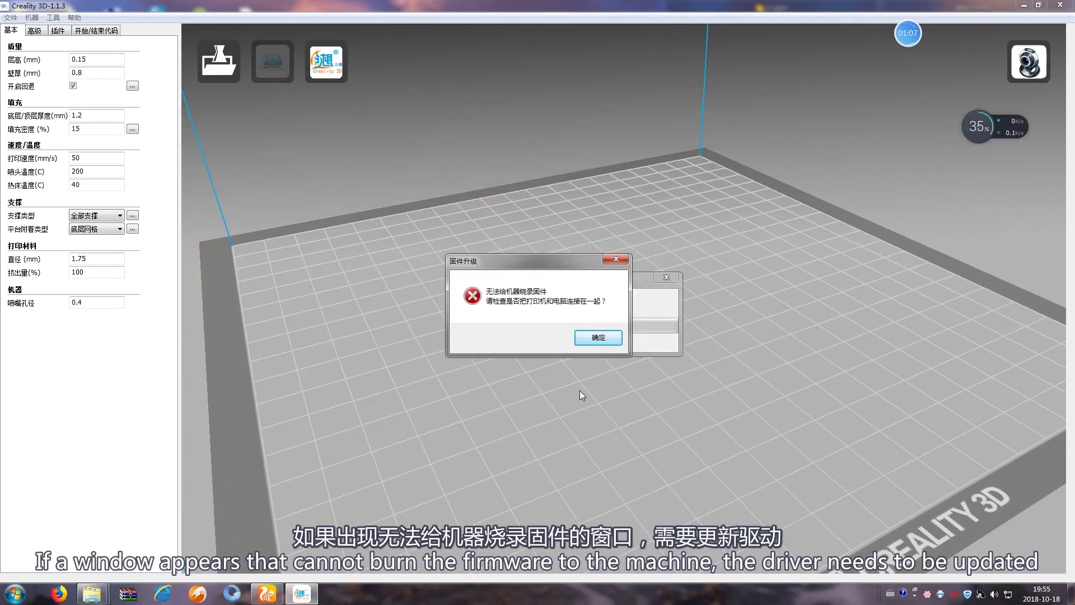
pyautogui.click(622, 260)
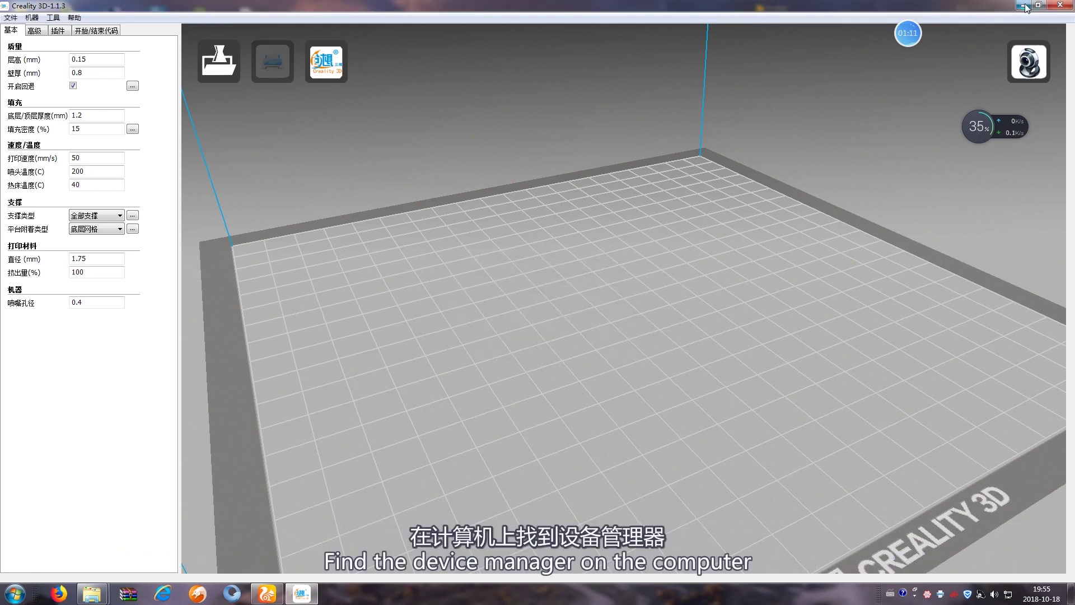
# Open the computer's management console from the desktop and show its Device Manager (设备管理器).
pyautogui.press('super+d')
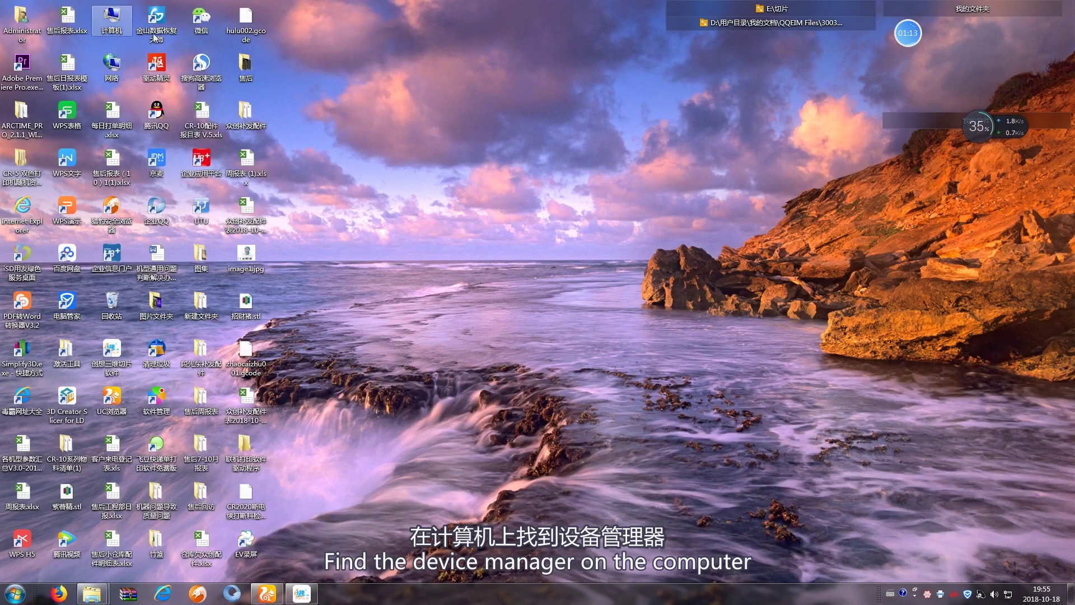
pyautogui.rightClick(111, 32)
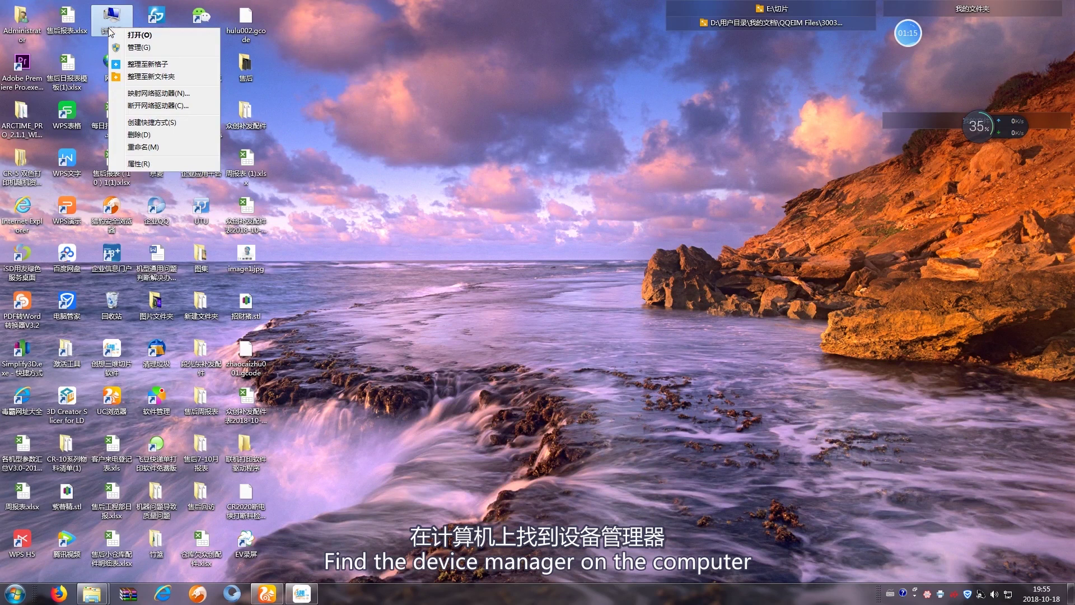
pyautogui.click(153, 49)
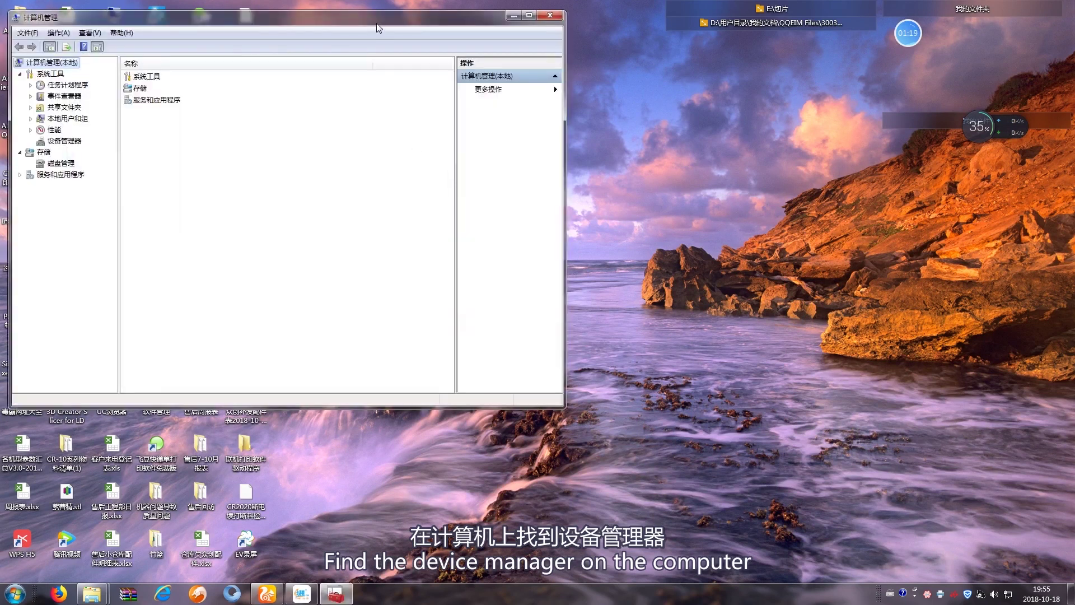
pyautogui.moveTo(403, 19); pyautogui.dragTo(677, 108)
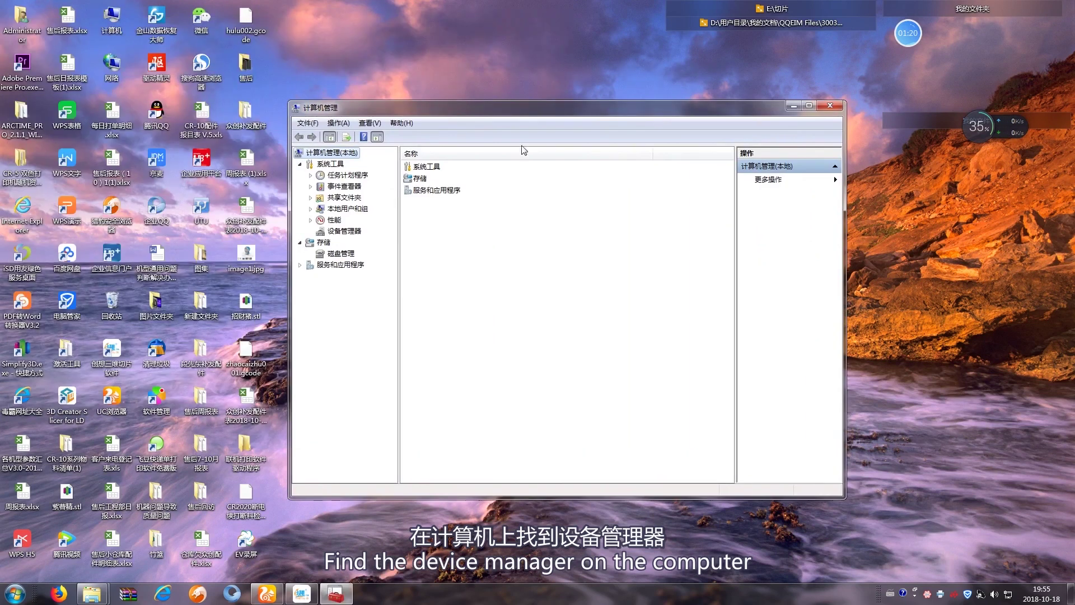
pyautogui.click(354, 232)
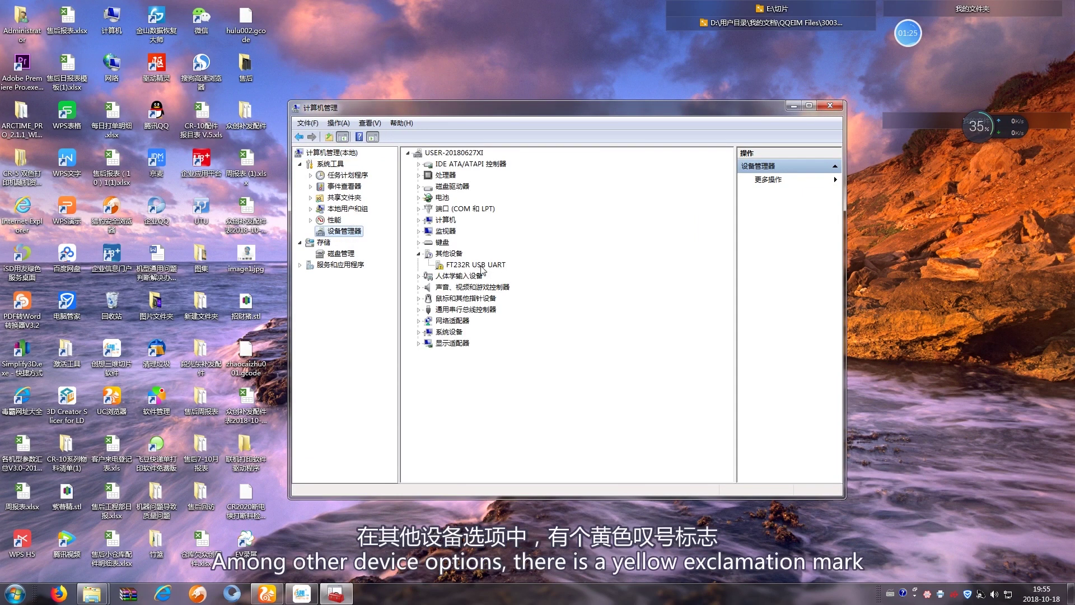
# Start a driver software update for the FT232R USB UART device, choosing to browse the computer for the driver.
pyautogui.click(485, 267)
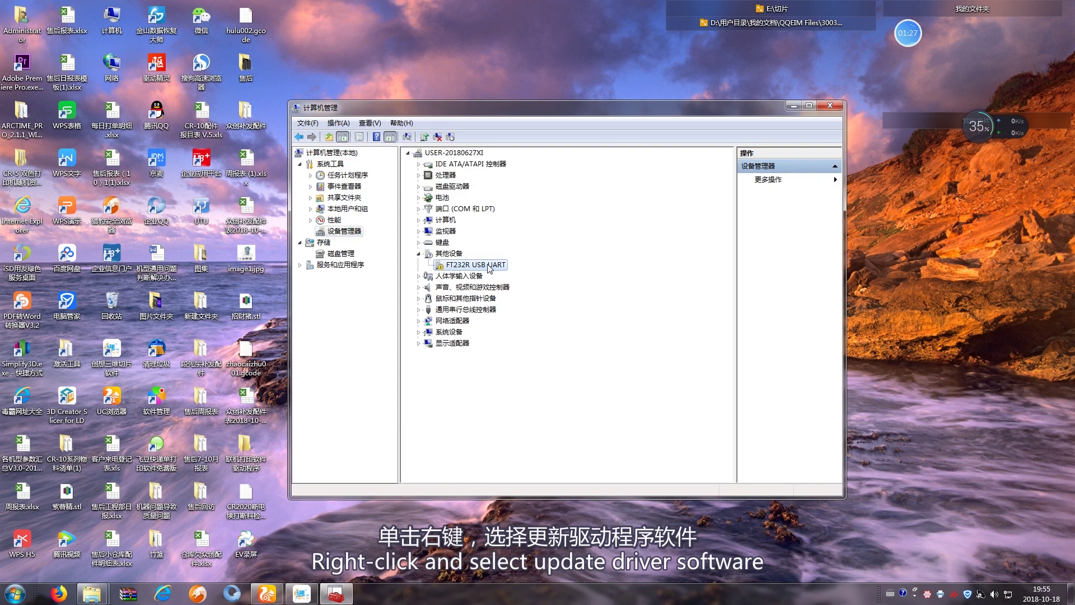
pyautogui.rightClick(488, 265)
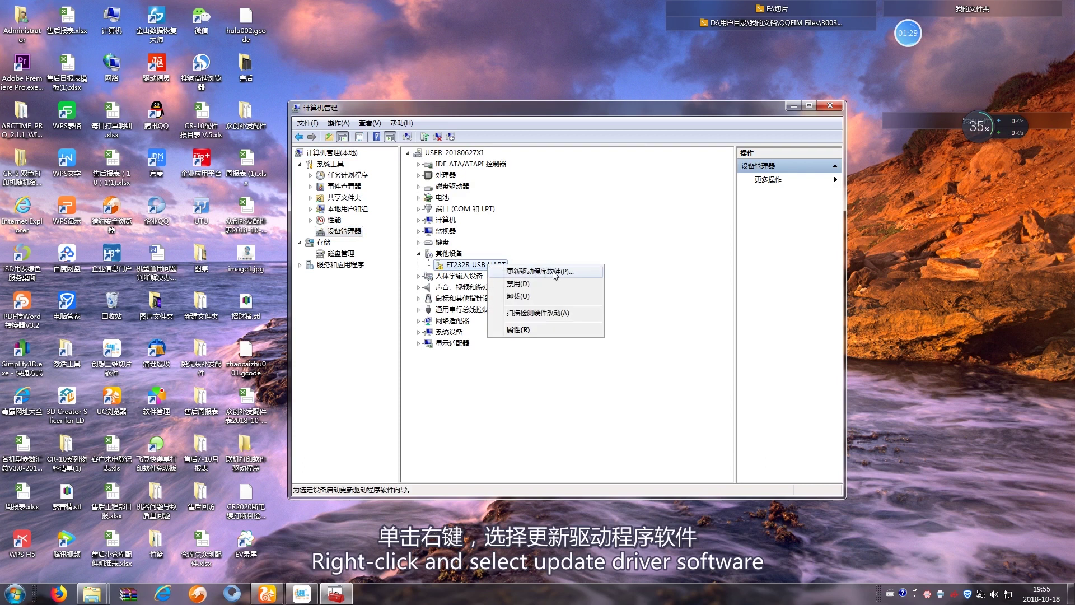
pyautogui.click(554, 272)
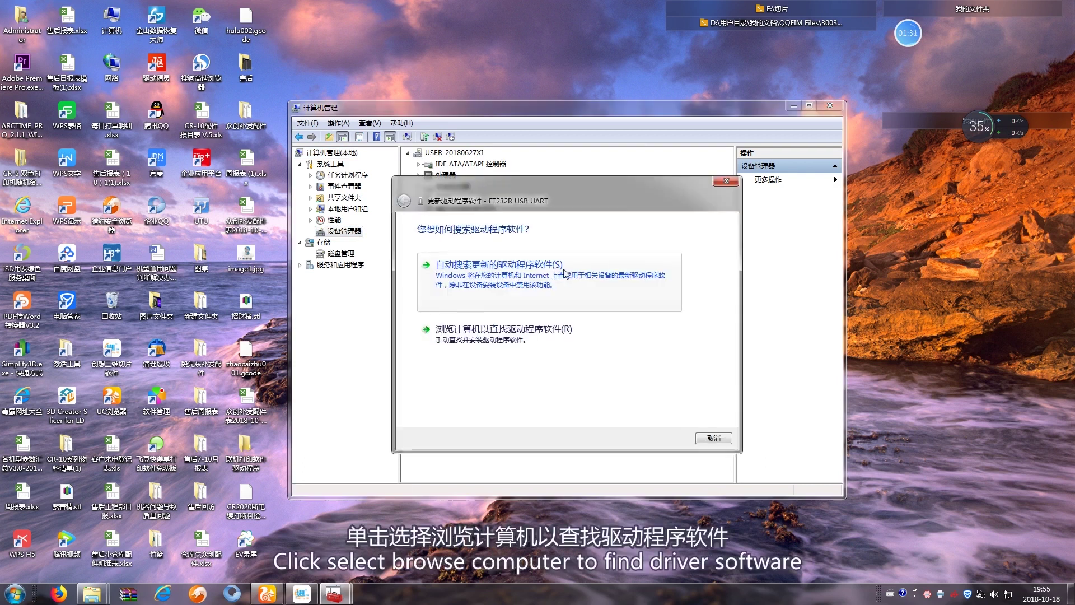
pyautogui.click(521, 339)
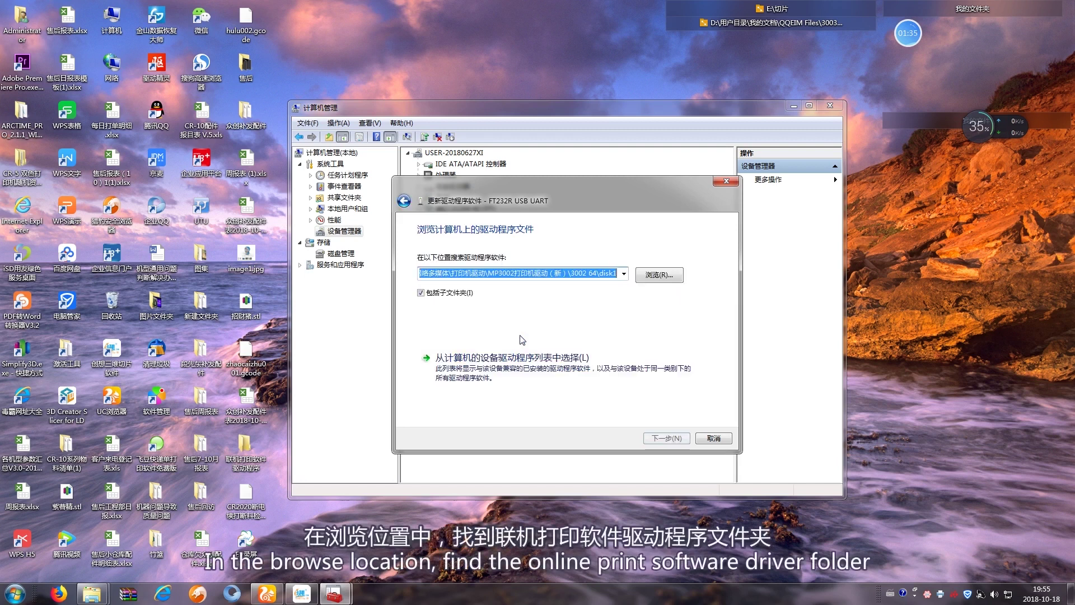
# Set the driver search location to the desktop folder 联机打印软件驱动程序.
pyautogui.click(658, 276)
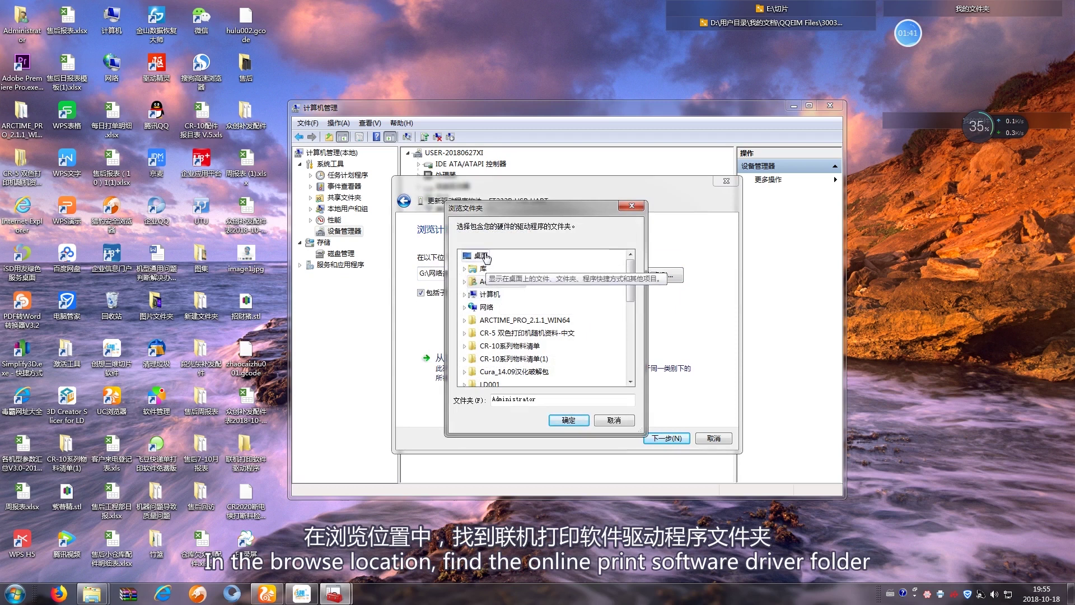
pyautogui.click(485, 256)
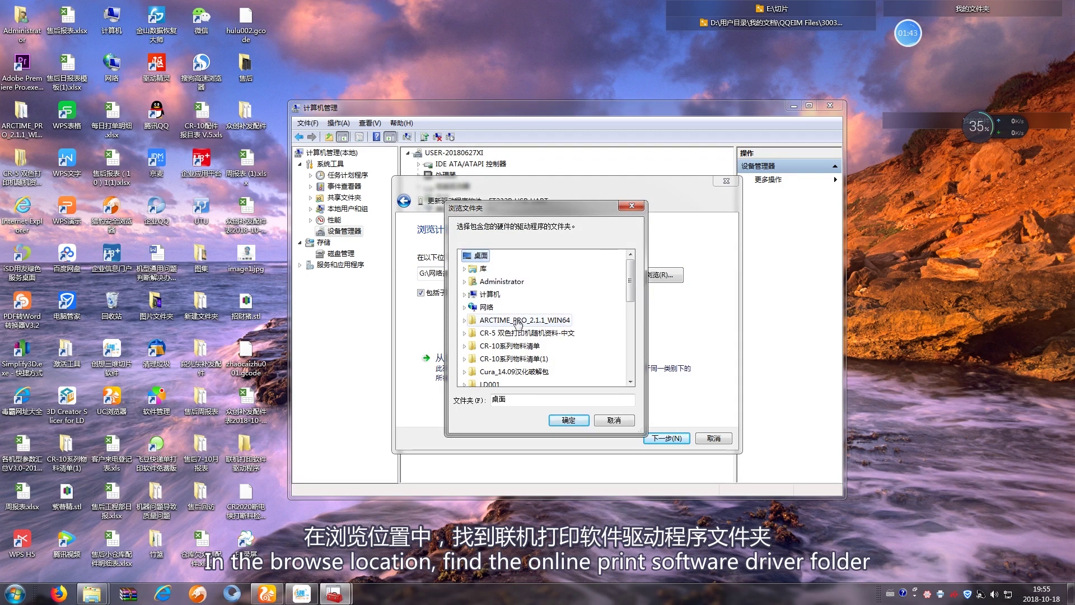
pyautogui.moveTo(631, 281); pyautogui.dragTo(630, 336)
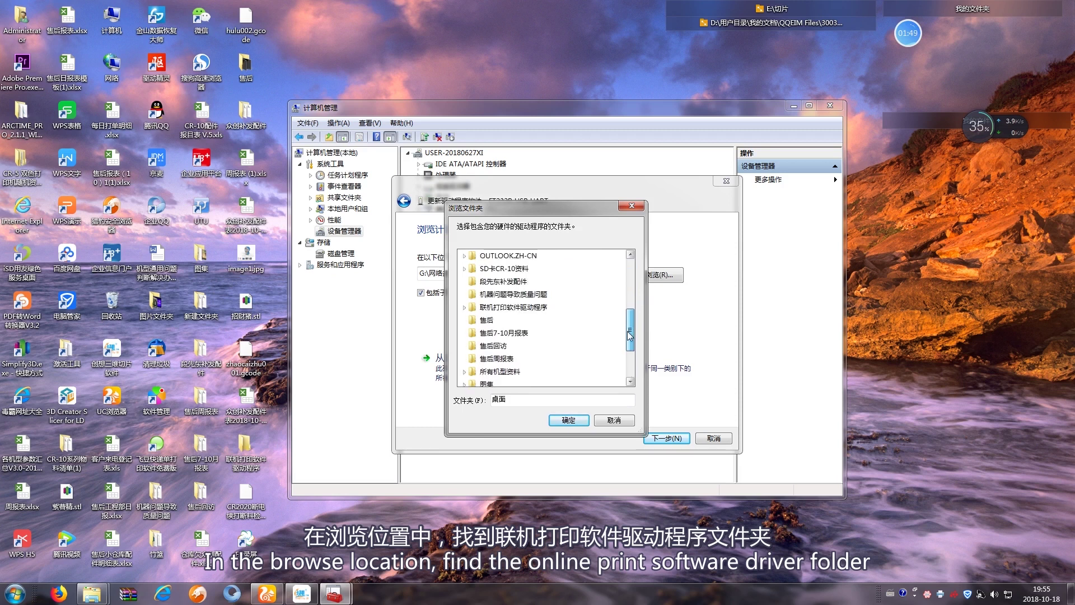
pyautogui.doubleClick(525, 308)
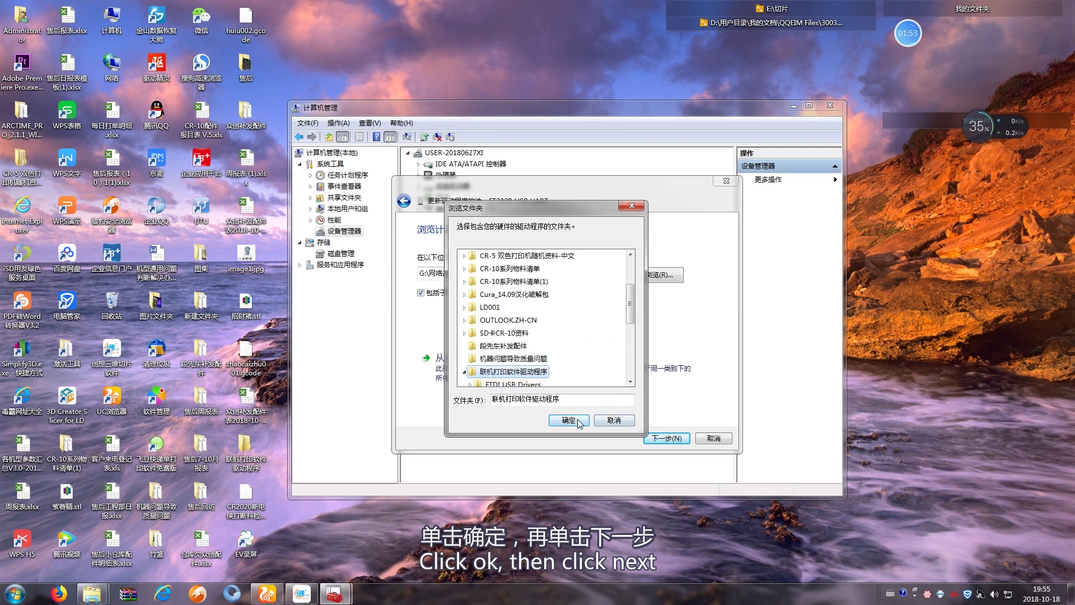
pyautogui.click(569, 420)
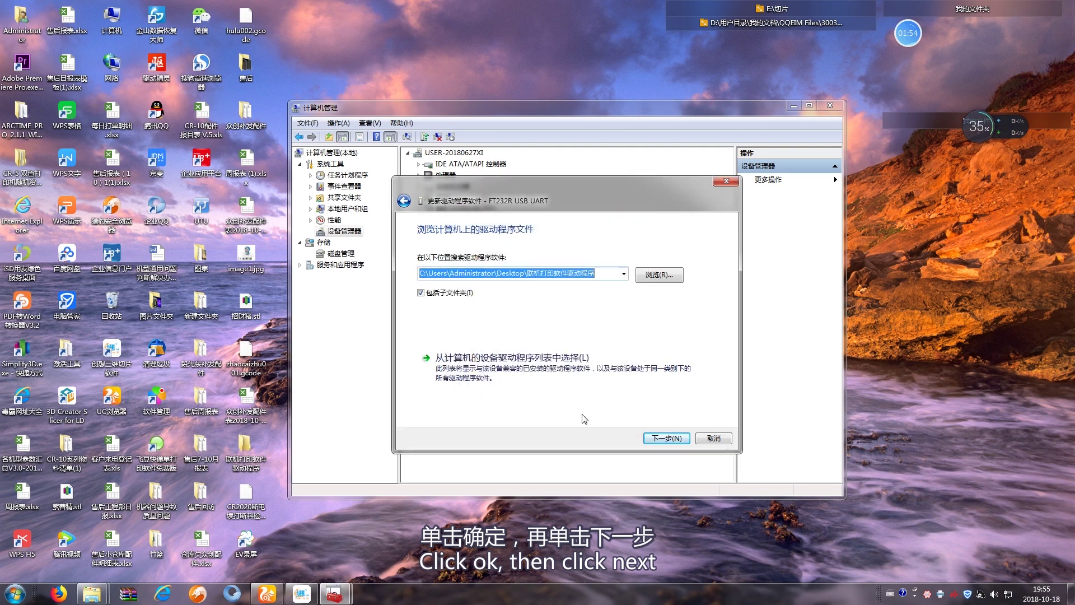
# Install the CDM Driver Package for the FT232R USB UART device and close the update wizard.
pyautogui.click(666, 438)
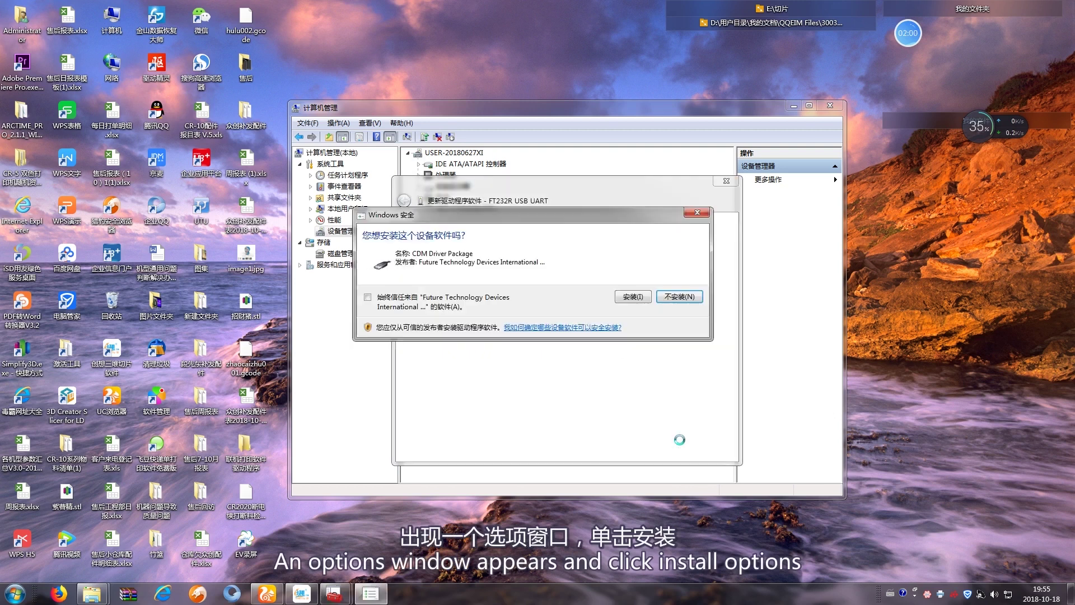
pyautogui.click(632, 297)
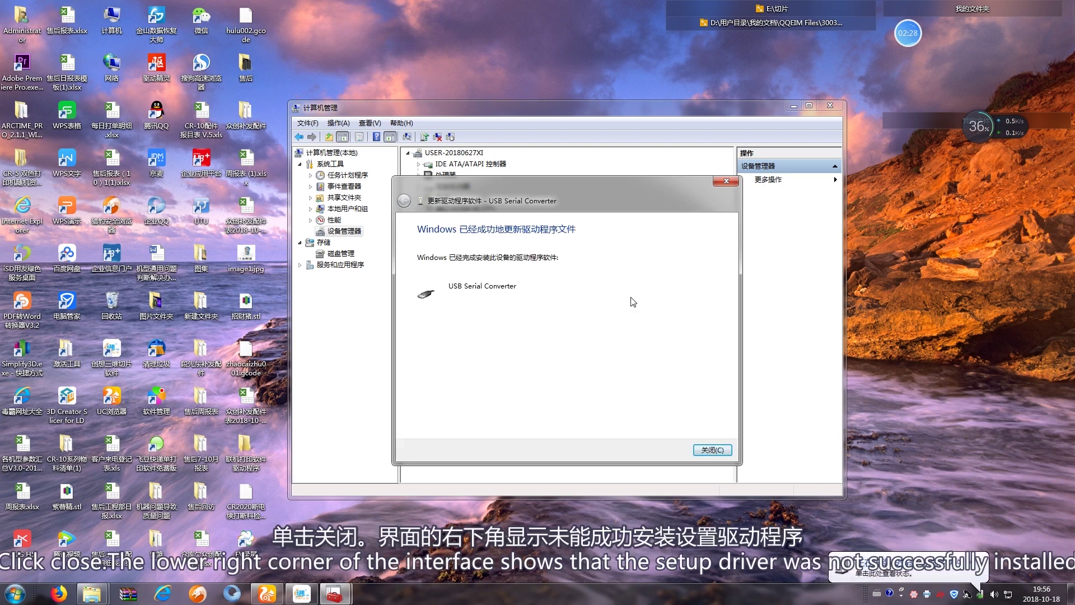
pyautogui.click(719, 450)
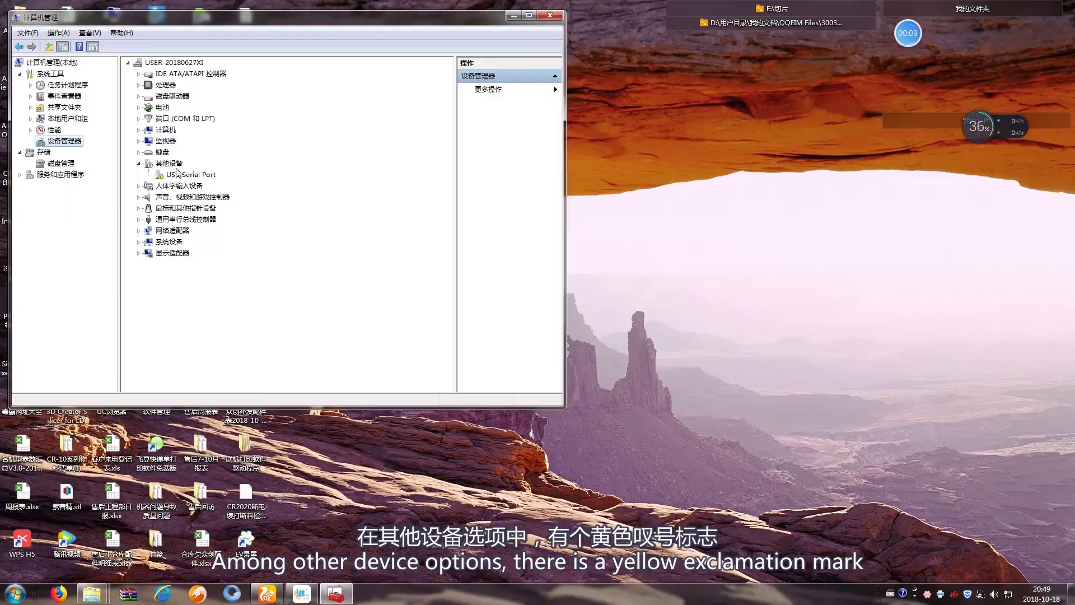
# Start a driver software update for the USB Serial Port device, choosing to browse the computer for the driver.
pyautogui.click(208, 178)
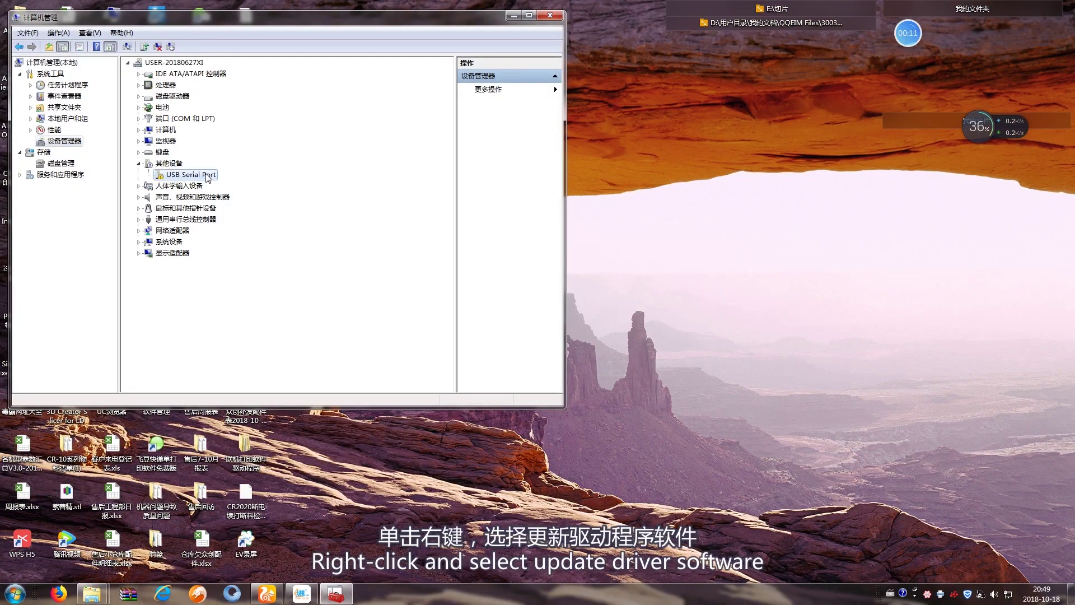
pyautogui.rightClick(208, 178)
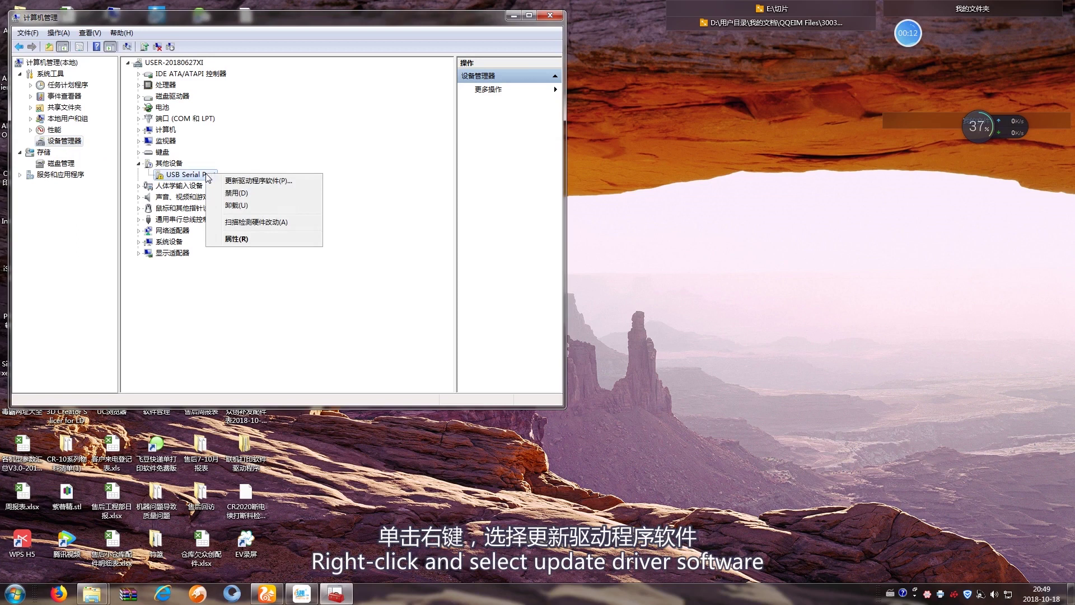
pyautogui.click(288, 181)
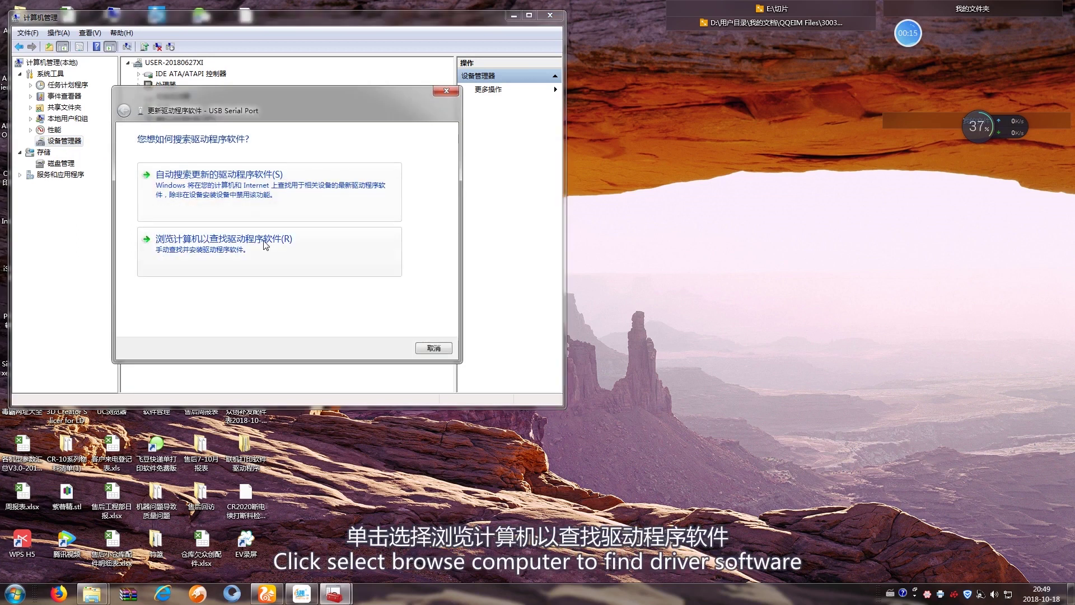
pyautogui.click(265, 245)
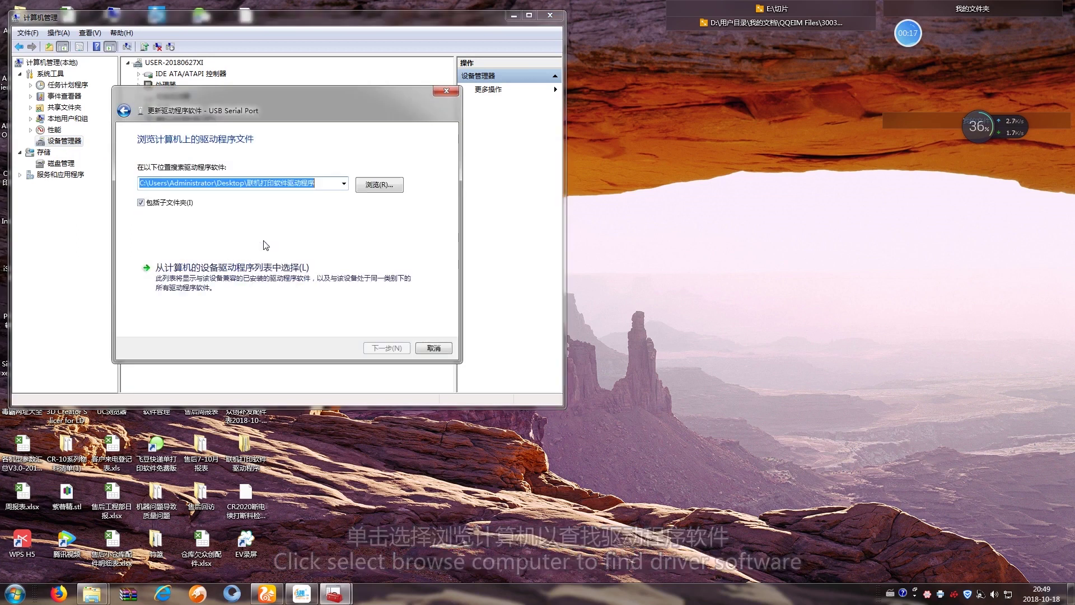
# Set the driver search location to the WIN7驱动 subfolder of 联机打印软件驱动程序.
pyautogui.click(392, 187)
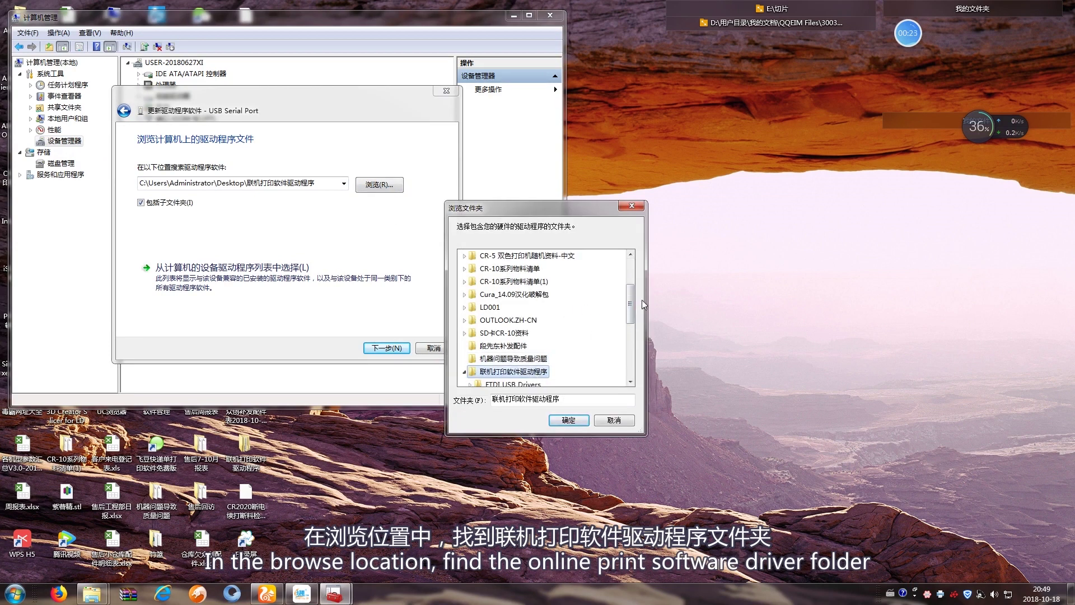
pyautogui.moveTo(630, 305); pyautogui.dragTo(631, 328)
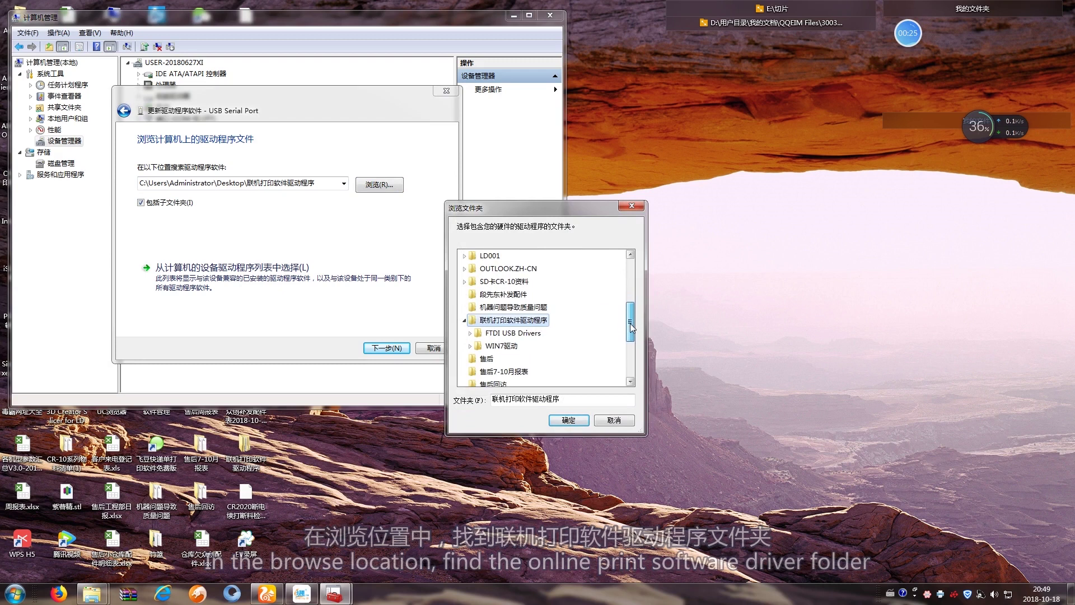
pyautogui.click(502, 346)
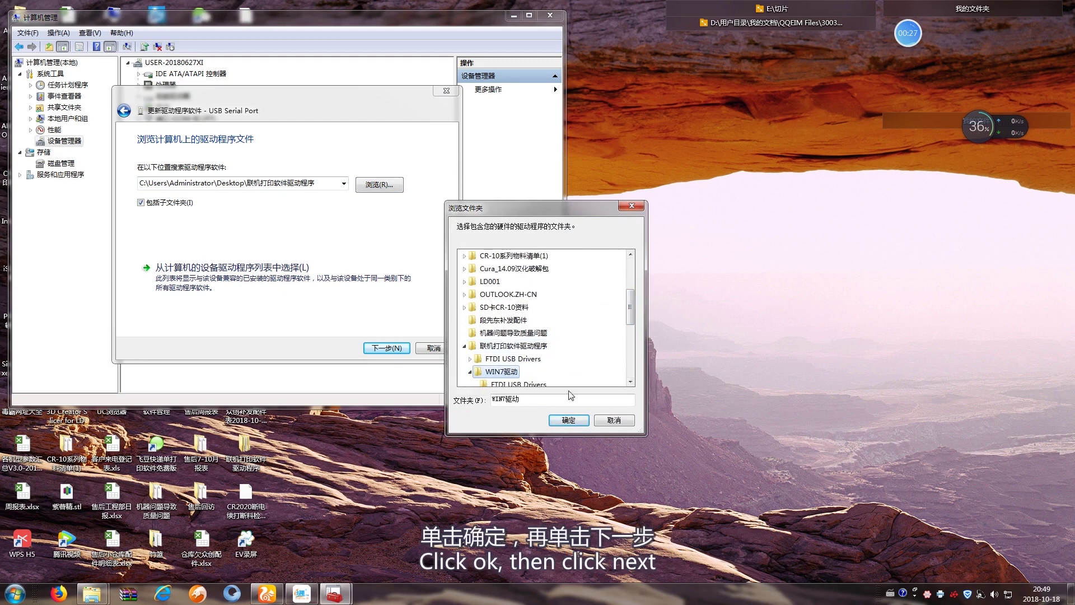
pyautogui.click(571, 420)
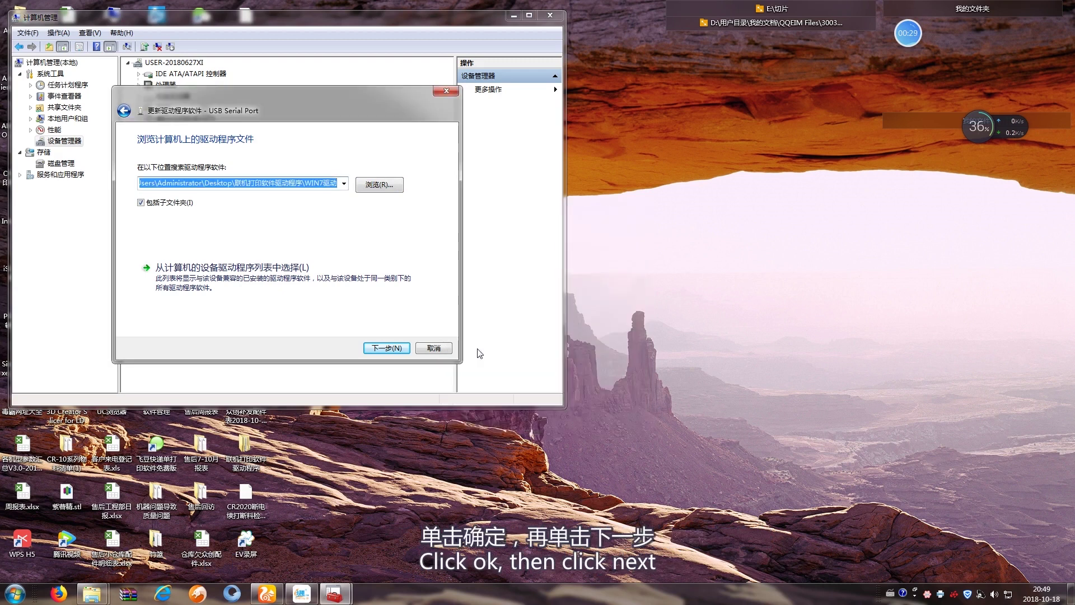
# Install the CDM Driver Package for the USB Serial Port device and close the update wizard.
pyautogui.click(400, 349)
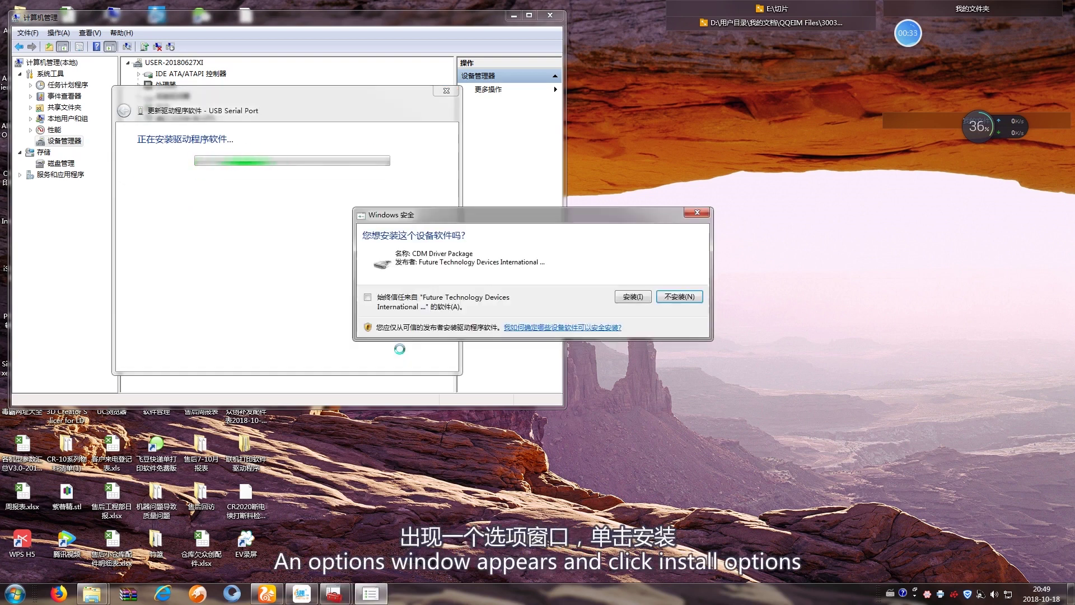
pyautogui.click(633, 296)
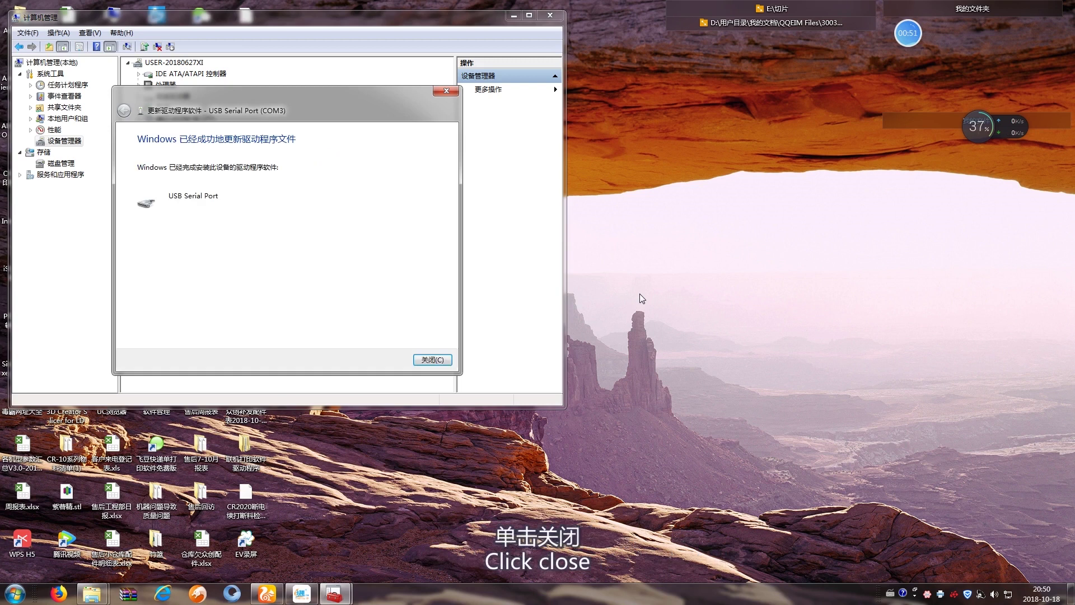
pyautogui.click(432, 359)
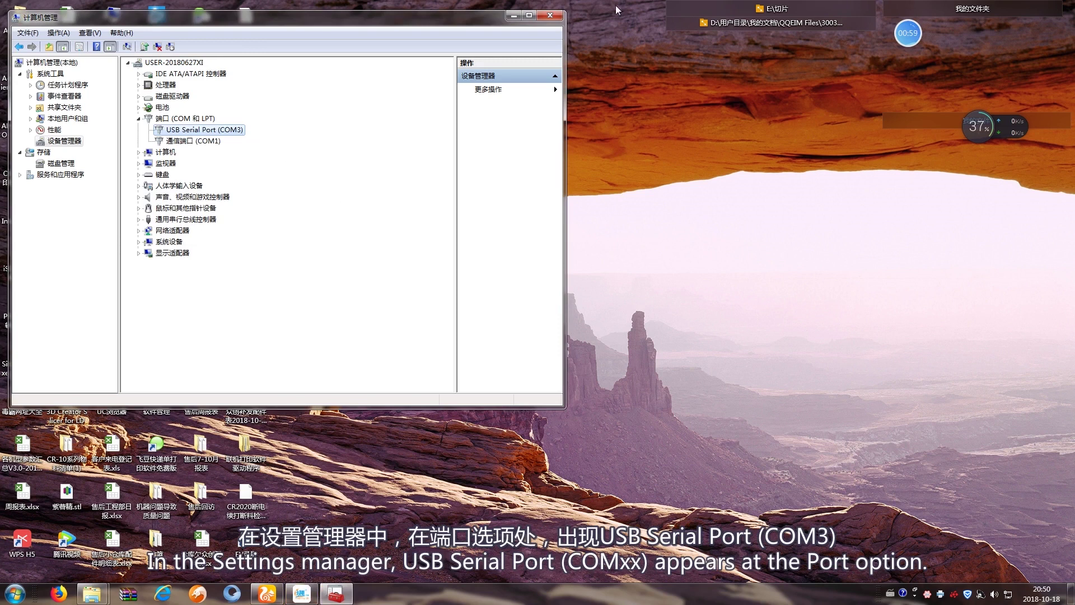
# Close Computer Management, switch back to Creality 3D and open the machine settings (机器设置).
pyautogui.click(551, 14)
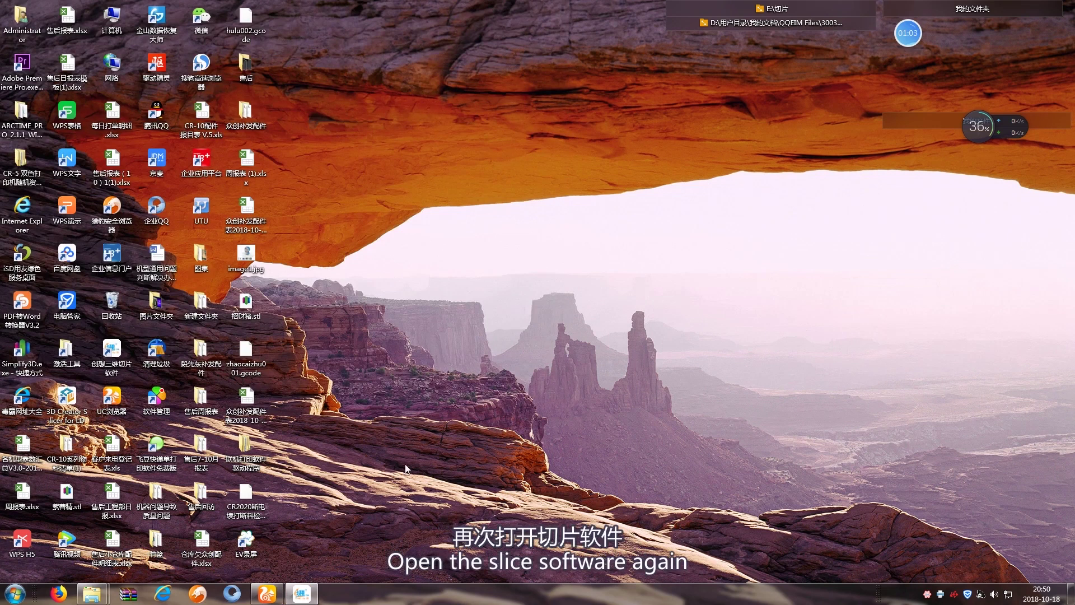
pyautogui.click(305, 593)
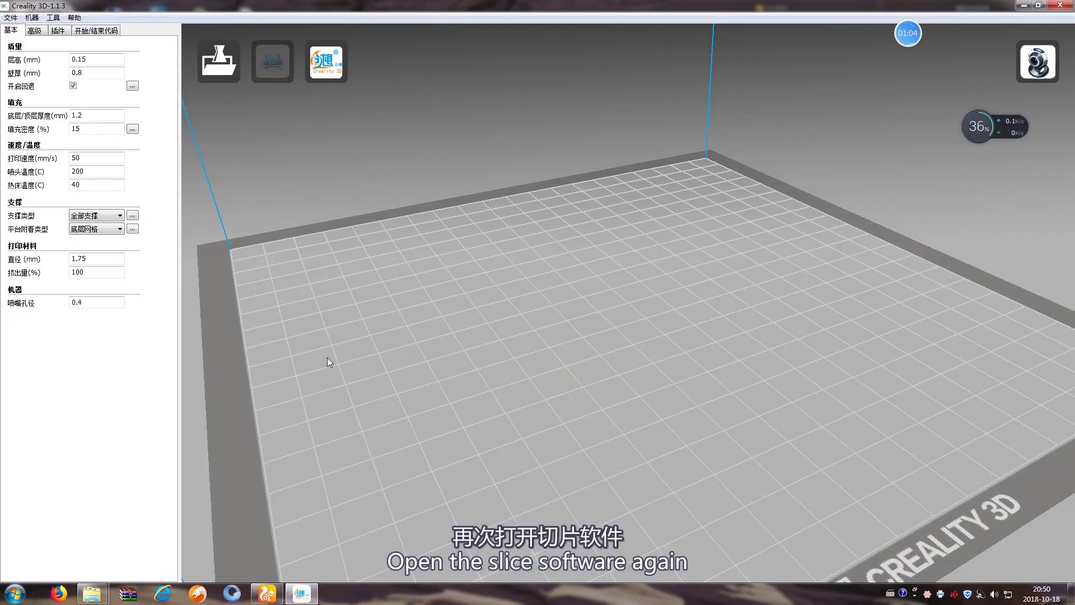
pyautogui.click(32, 17)
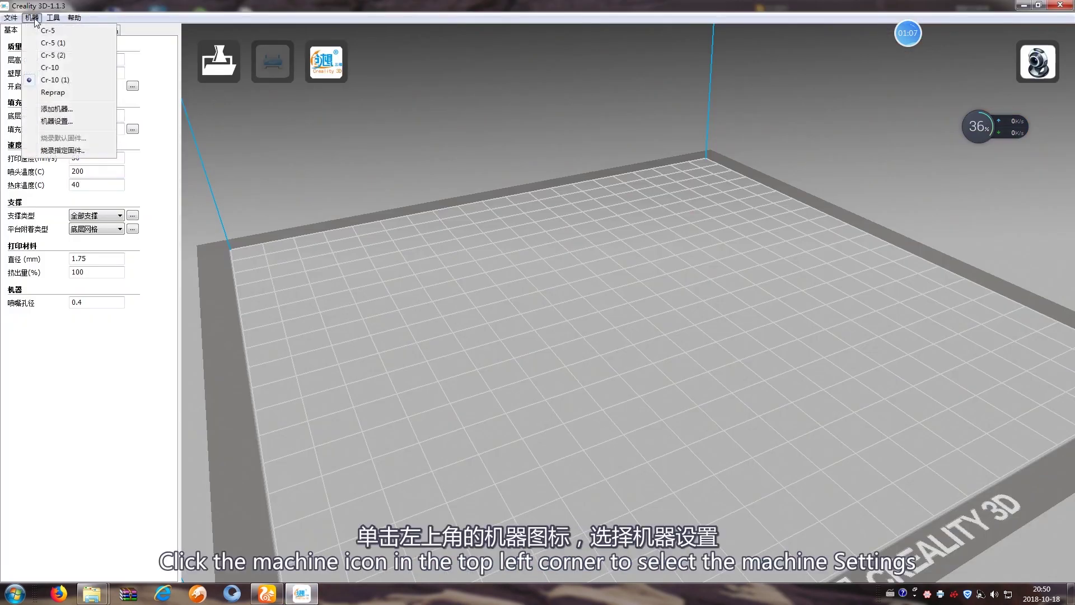
pyautogui.click(92, 121)
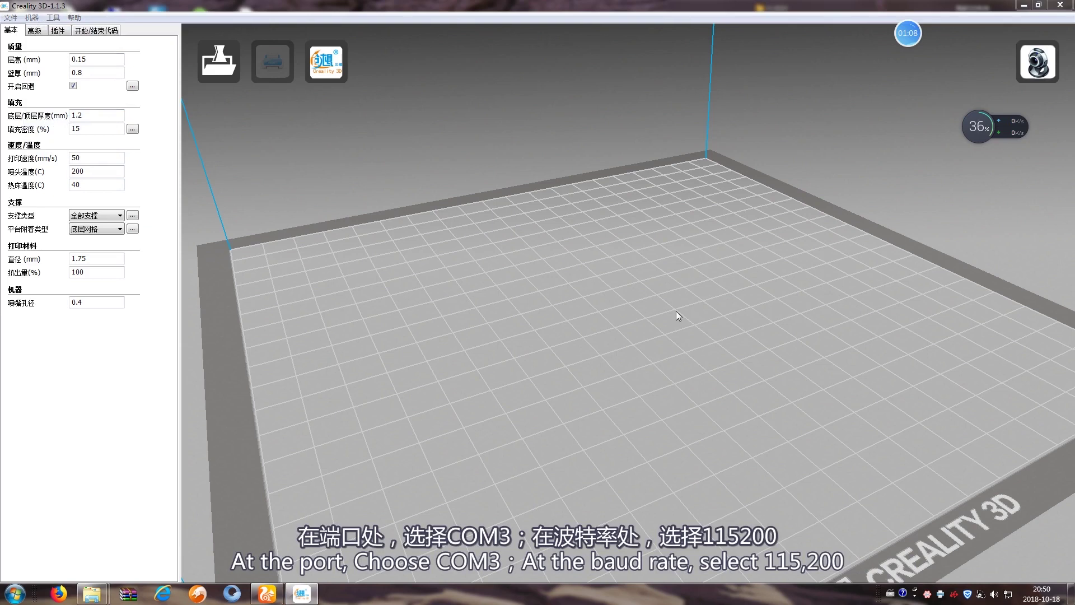
# Set the Cr-10 (1) machine's port (端口) to COM3 and baud rate (波特率) to 115200, and confirm the machine settings.
pyautogui.click(717, 337)
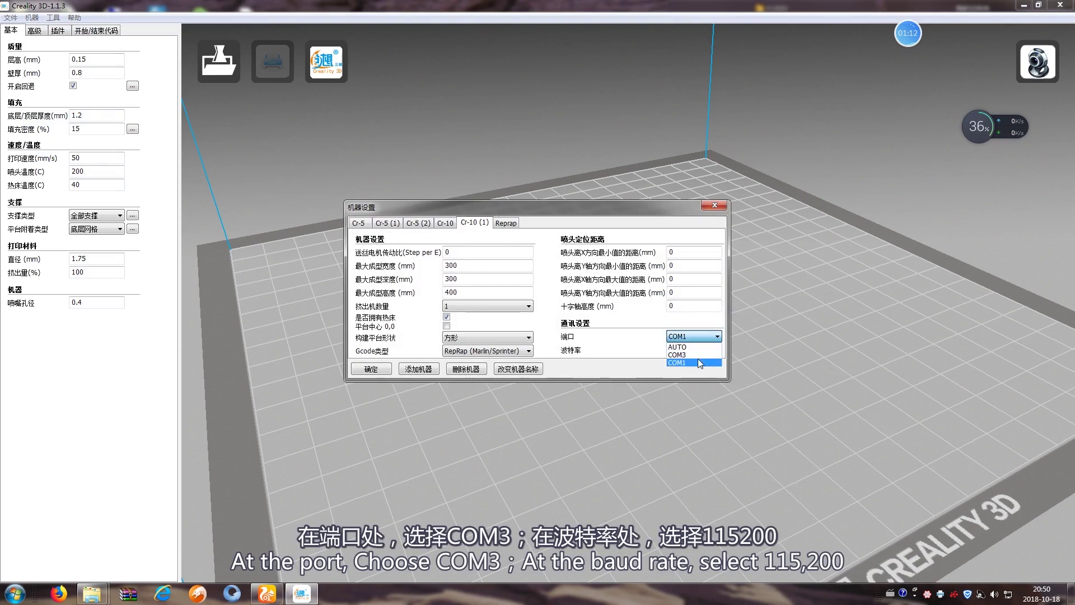
pyautogui.click(700, 355)
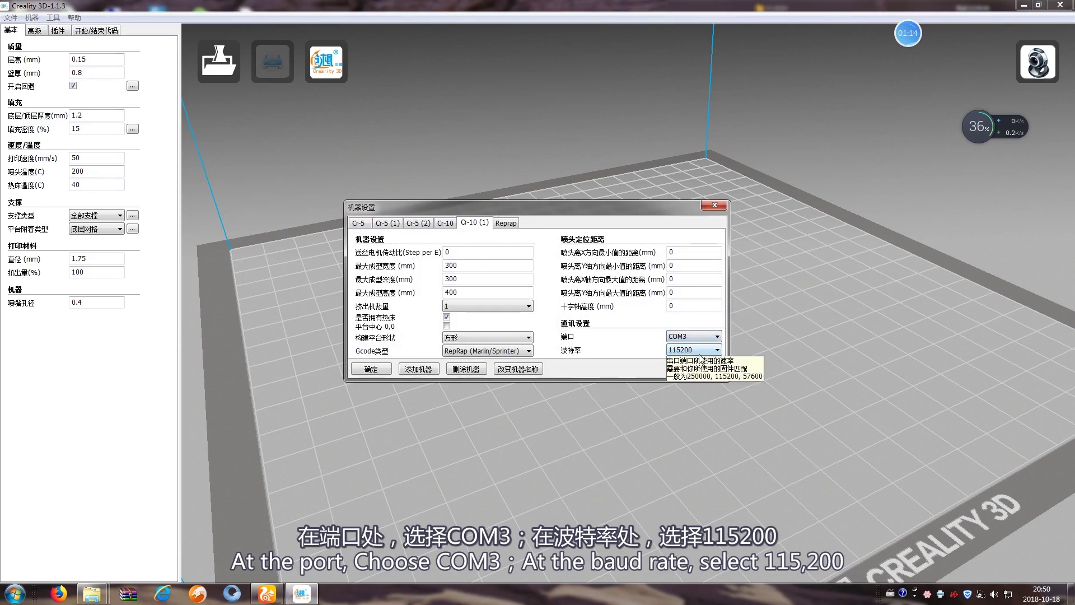
pyautogui.click(704, 354)
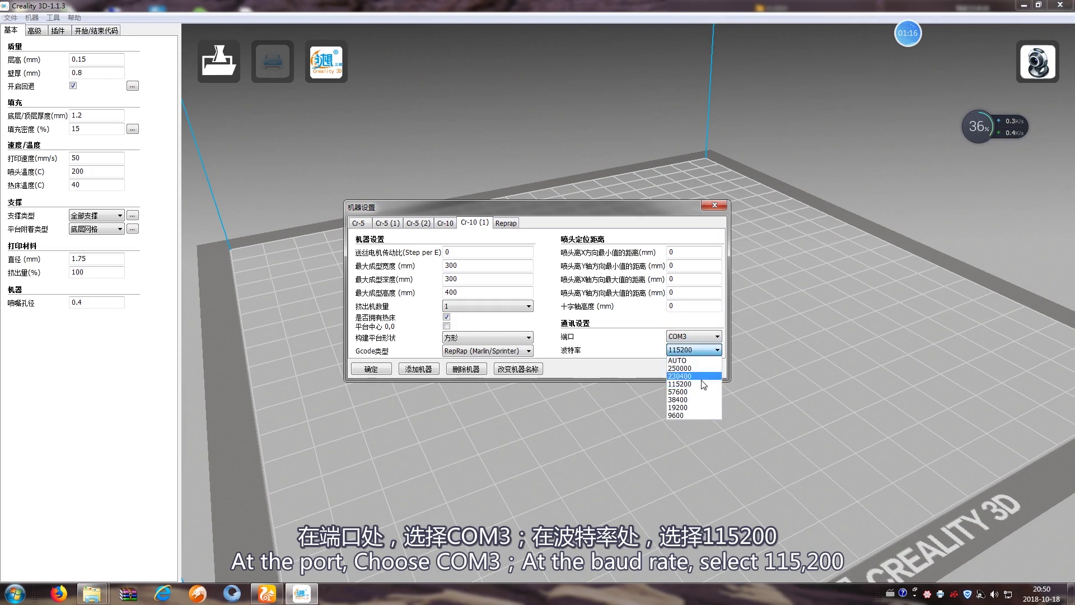
pyautogui.click(702, 380)
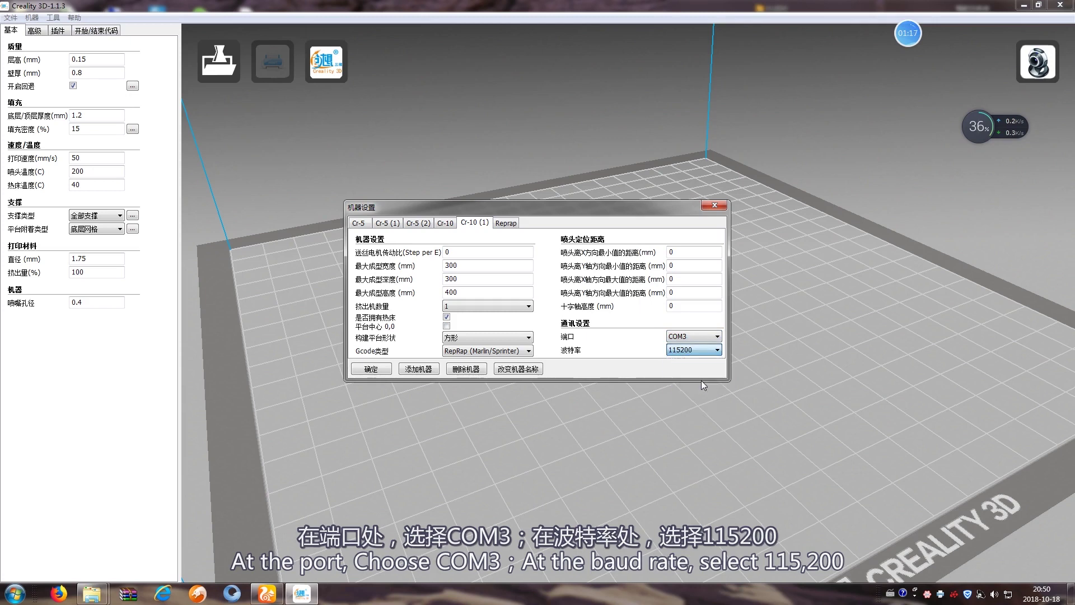
pyautogui.click(372, 370)
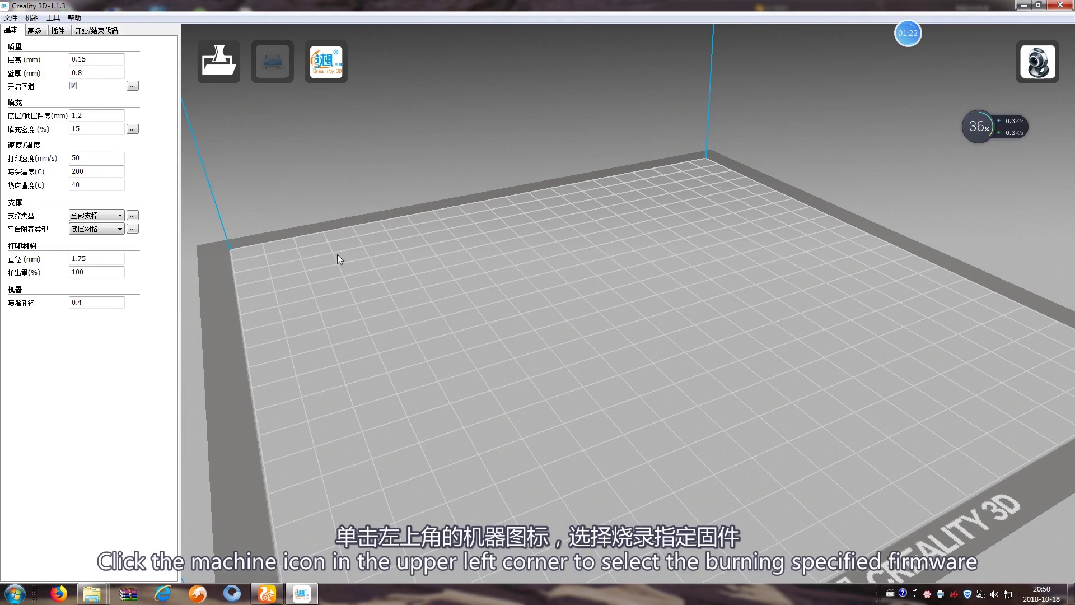
# Flash the specified firmware (烧录指定固件) CR-10sPro_1.30.0.hex from the desktop to the printer and close the finished firmware installation.
pyautogui.click(32, 18)
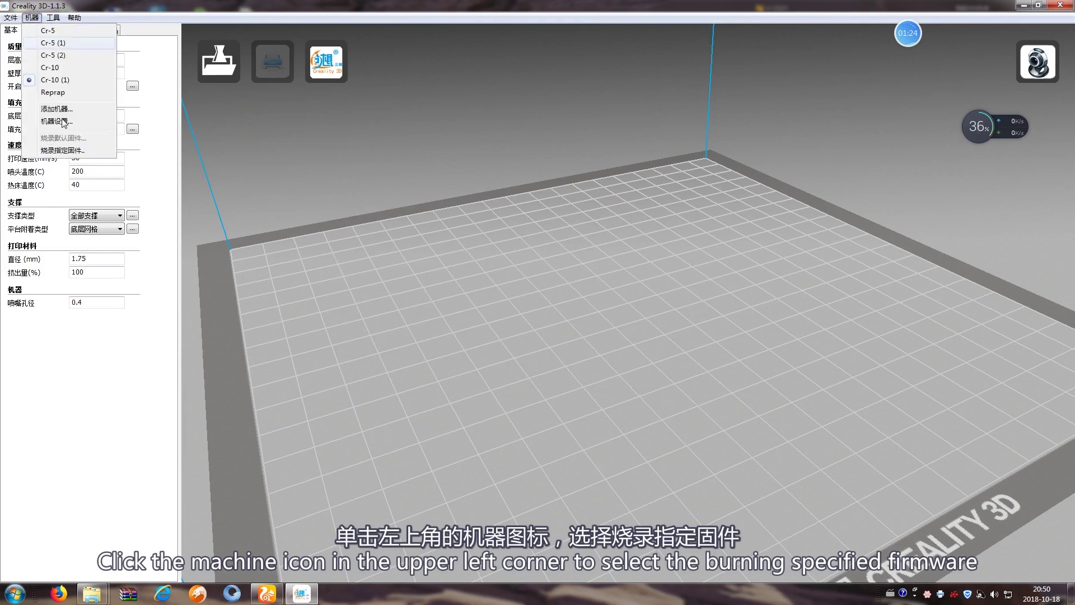
pyautogui.click(77, 152)
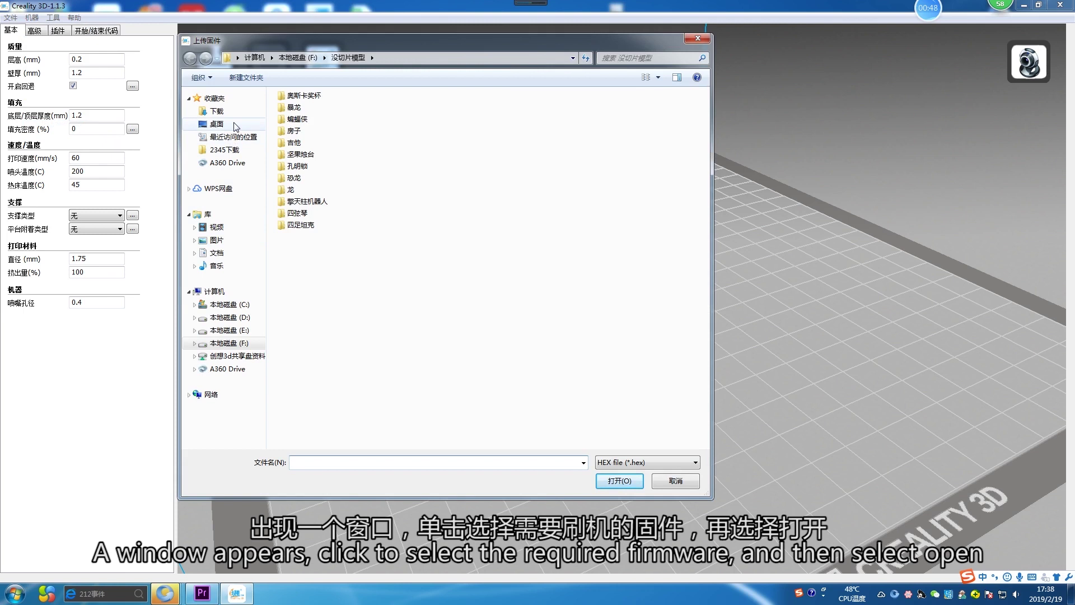
pyautogui.click(235, 126)
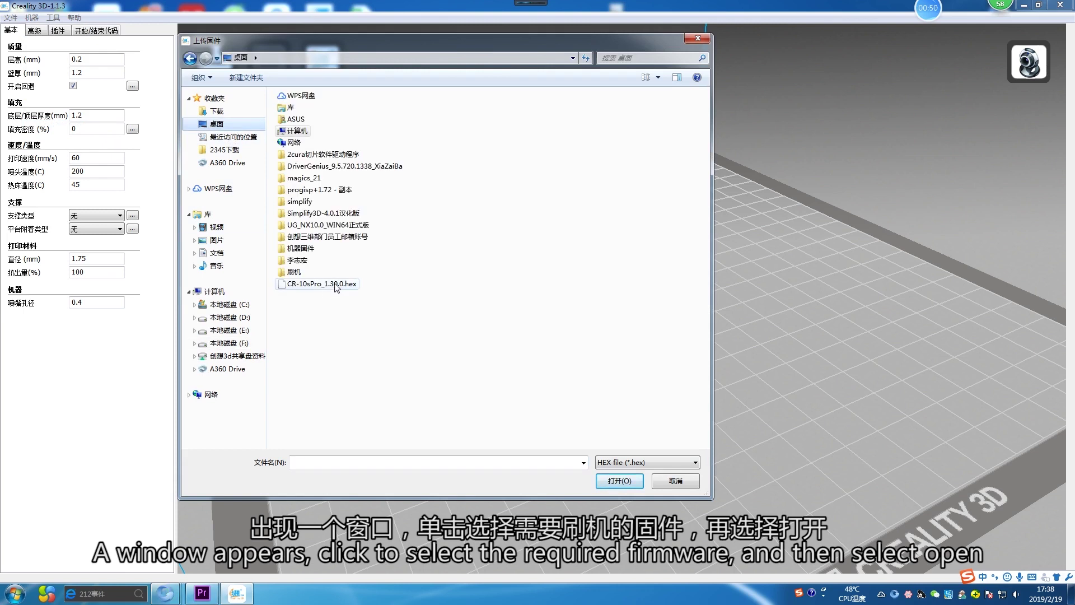
pyautogui.click(336, 284)
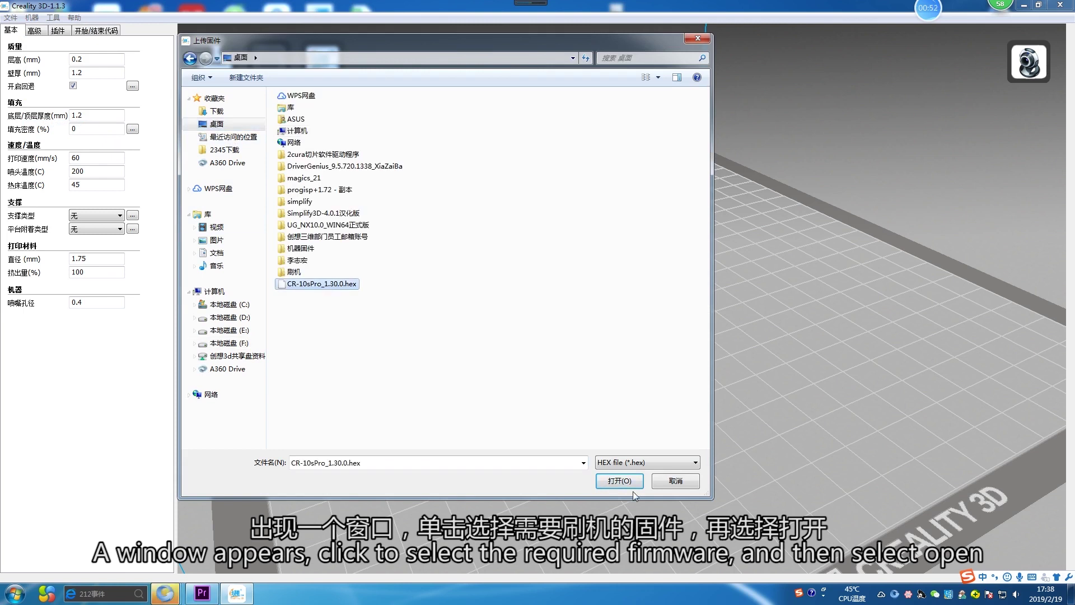
pyautogui.click(619, 480)
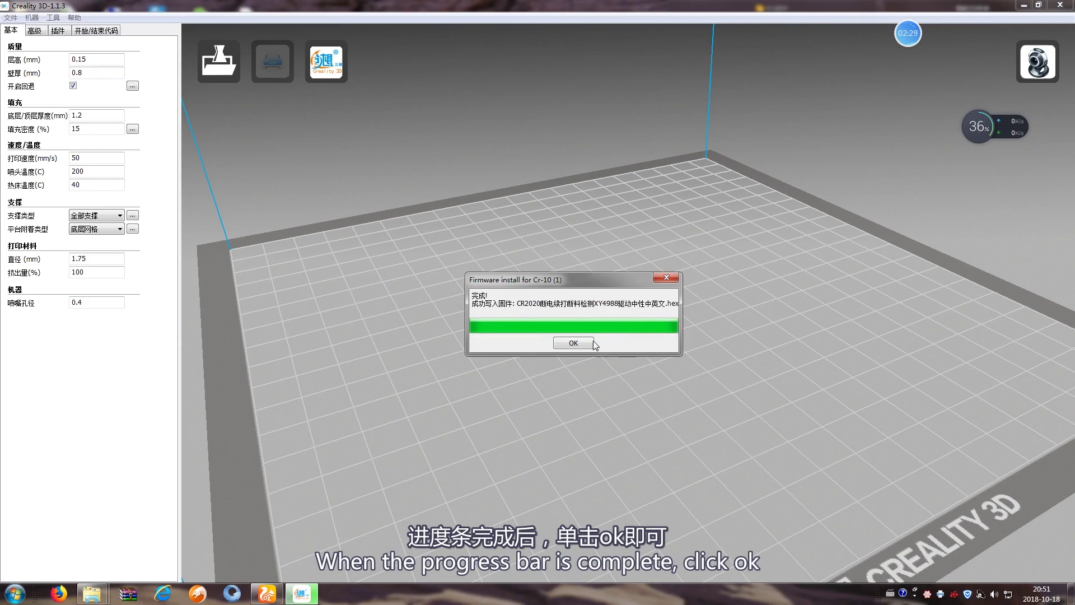
pyautogui.click(575, 341)
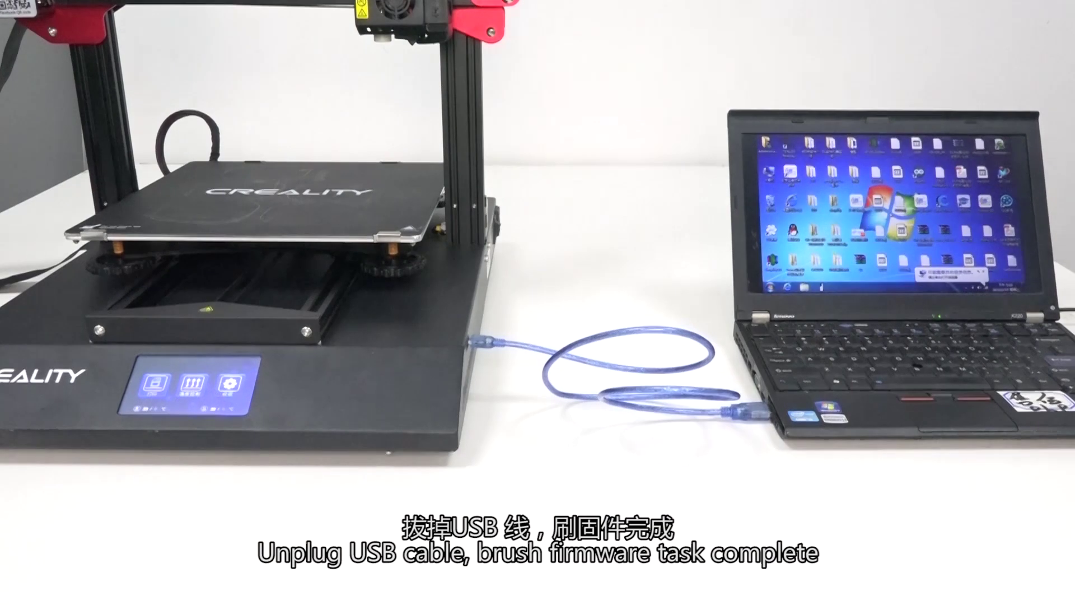